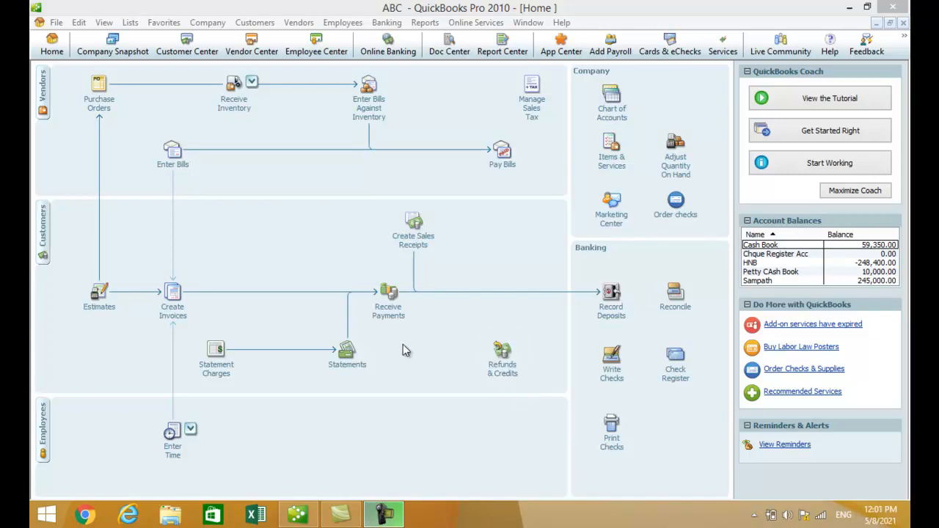
Step: Close the ABC company and start a new company file from the File menu
{"action": "left_click", "coordinate": [52, 22]}
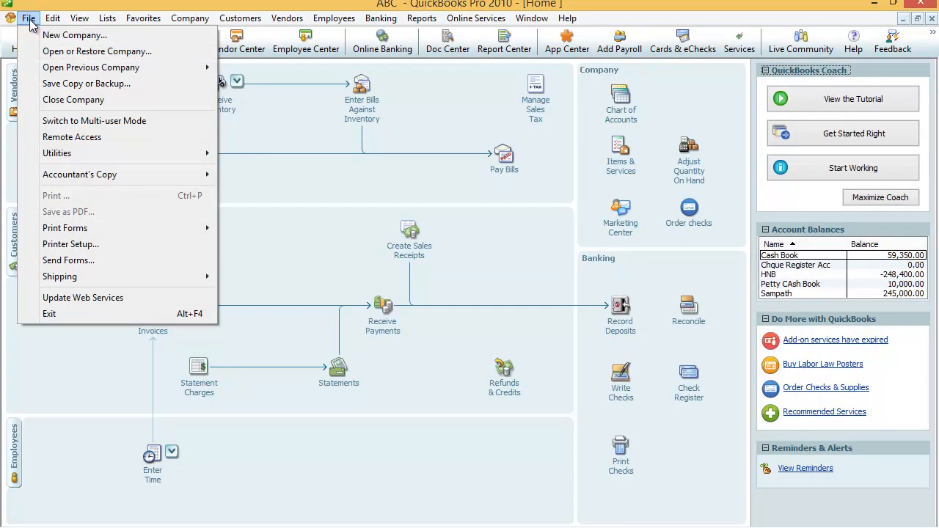
{"action": "left_click", "coordinate": [75, 38]}
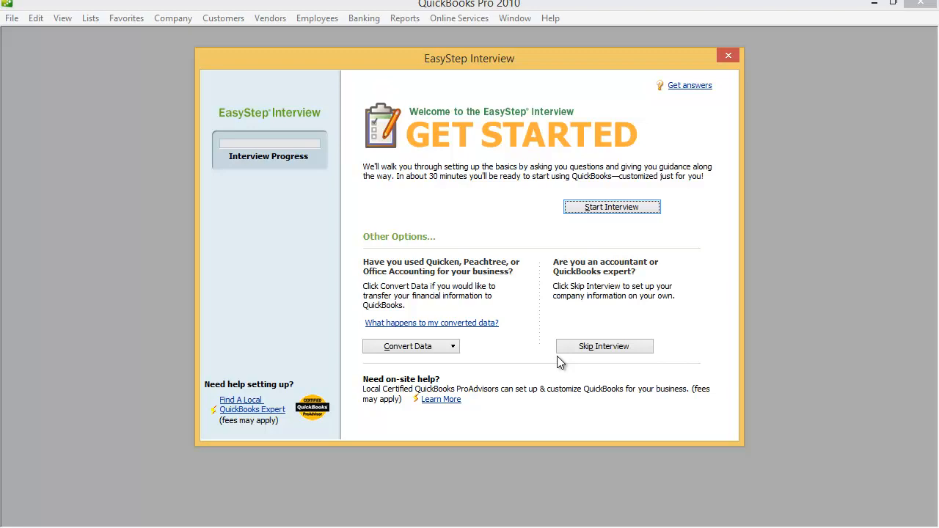
Step: Start the interview and enter ABC (Pvt) Ltd as both company and legal name
{"action": "left_click", "coordinate": [620, 210]}
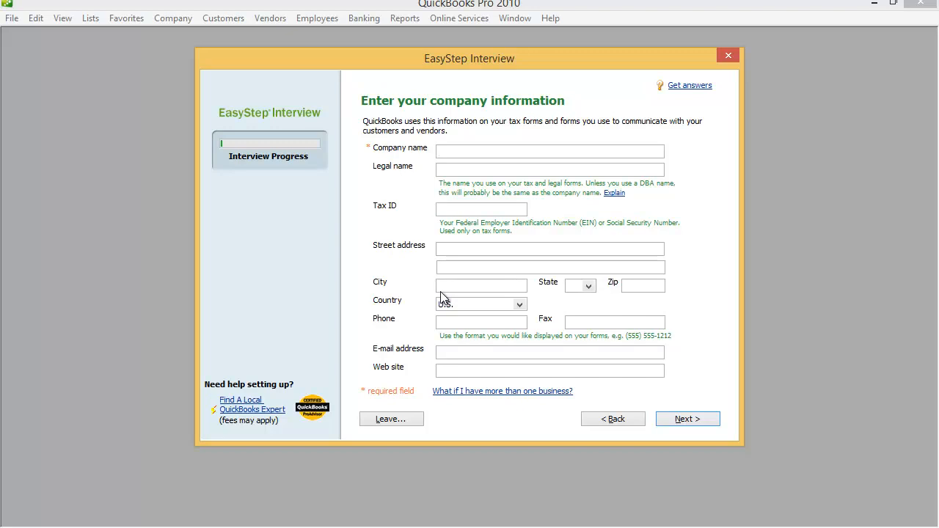
{"action": "type", "text": "ABC (Pvt) Ltd"}
{"action": "key", "text": "Tab"}
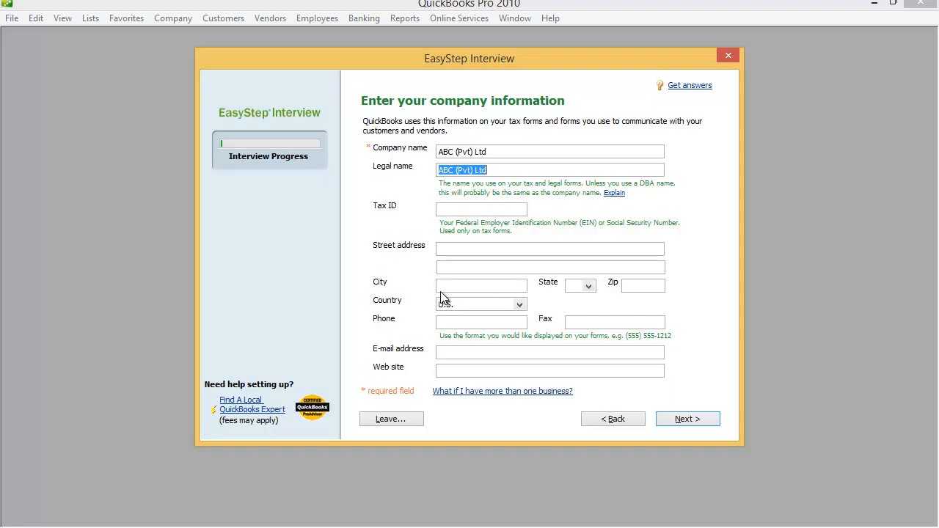
{"action": "key", "text": "Tab"}
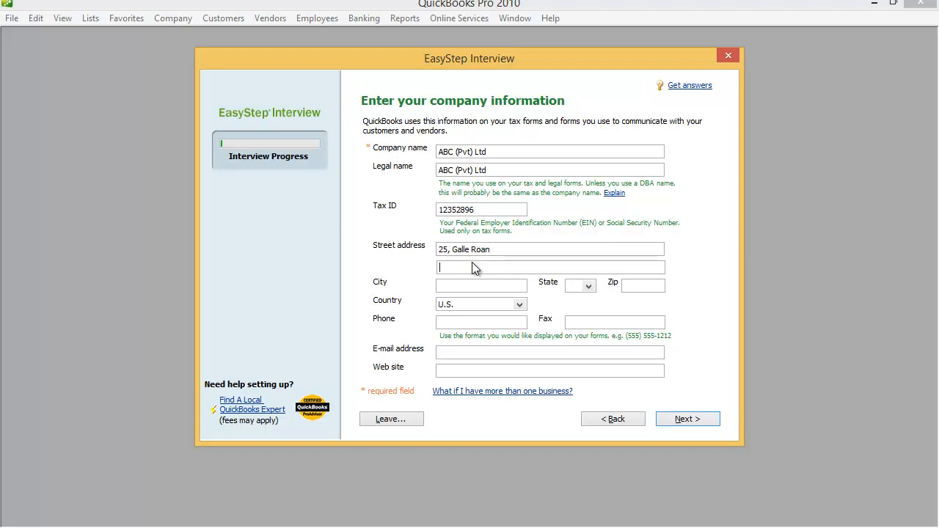
Step: Enter the company's tax ID and street address, fixing the street's final letter
{"action": "key", "text": "BackSpace"}
{"action": "key", "text": "BackSpace"}
Step: Enter the company's city and set the country to Other
{"action": "left_click", "coordinate": [455, 285]}
{"action": "type", "text": "Colombo"}
{"action": "left_click", "coordinate": [519, 306]}
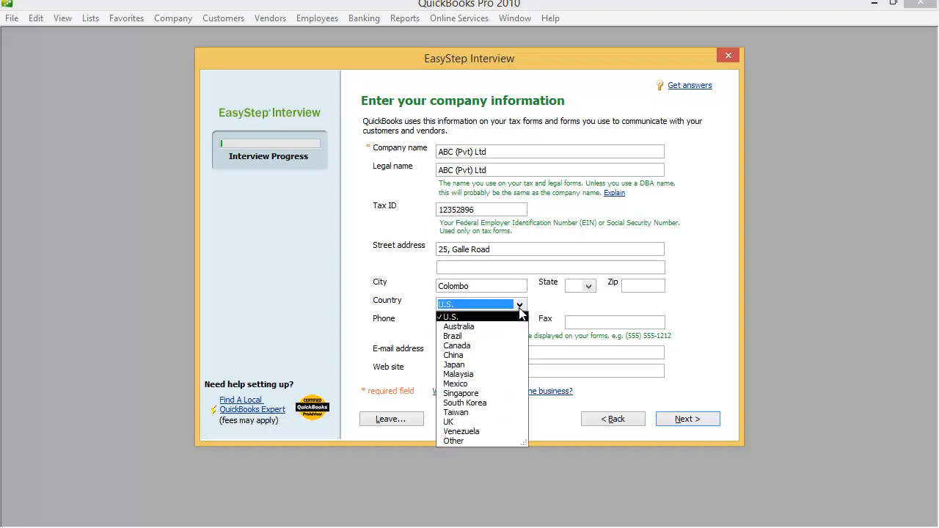
{"action": "left_click", "coordinate": [460, 441]}
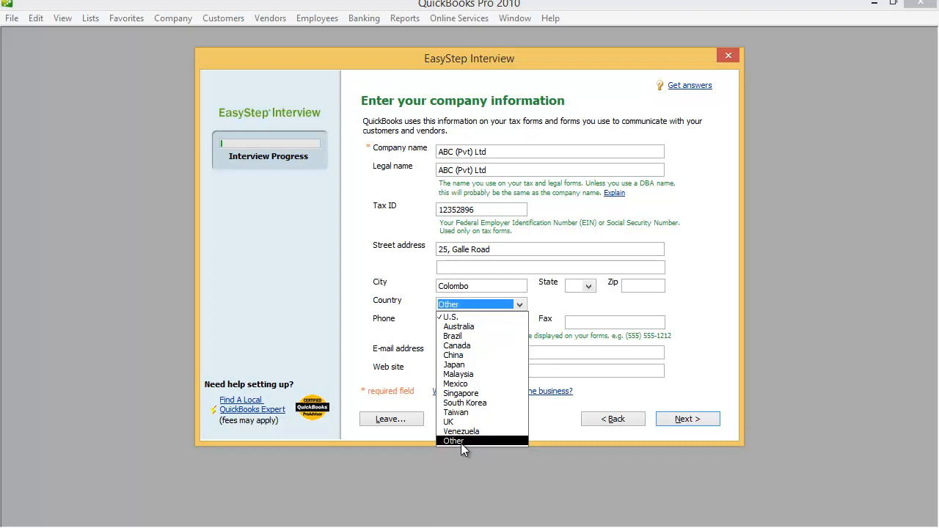
{"action": "left_click", "coordinate": [460, 443]}
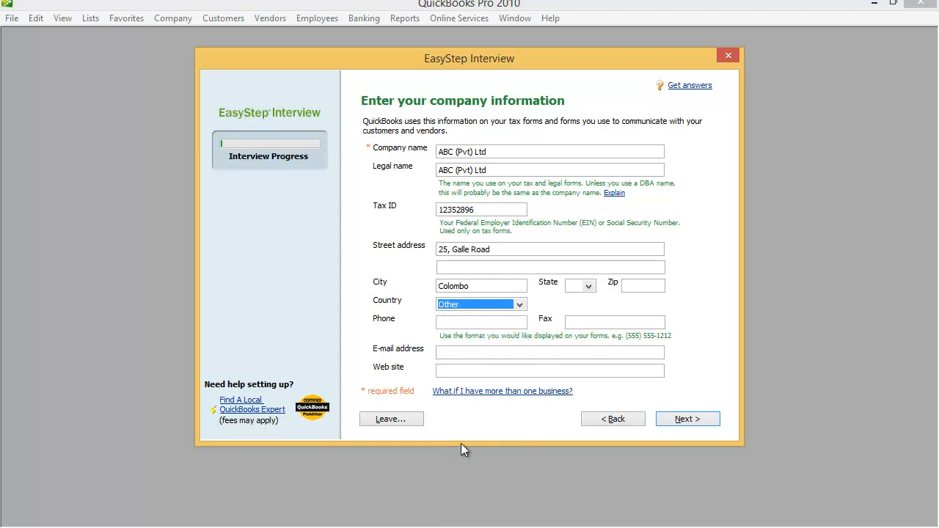
{"action": "left_click", "coordinate": [457, 323]}
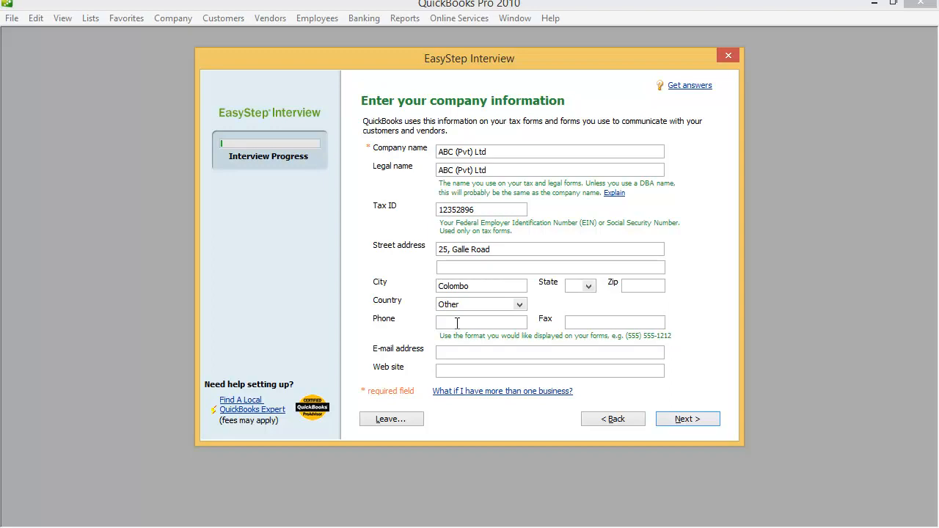
{"action": "left_click", "coordinate": [450, 352]}
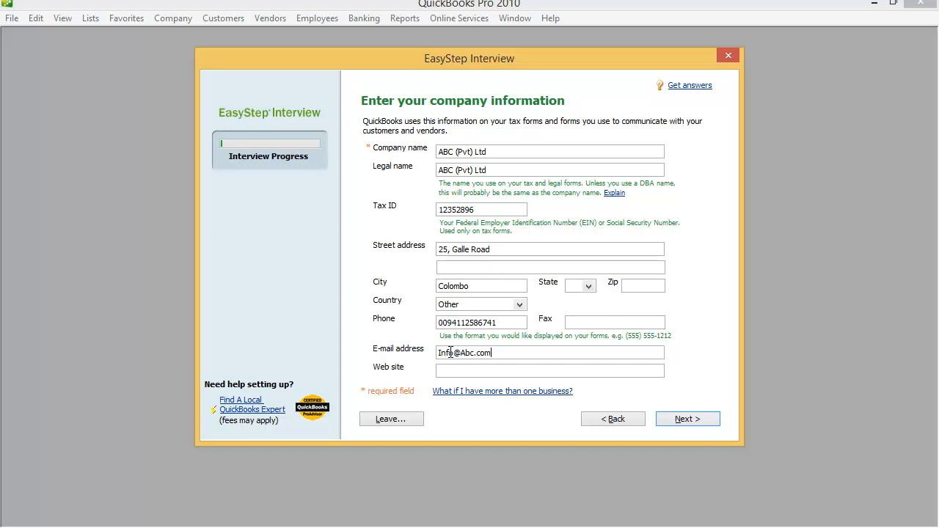
{"action": "type", "text": "abc.com"}
{"action": "left_click", "coordinate": [459, 369]}
{"action": "type", "text": "www.abc.com"}
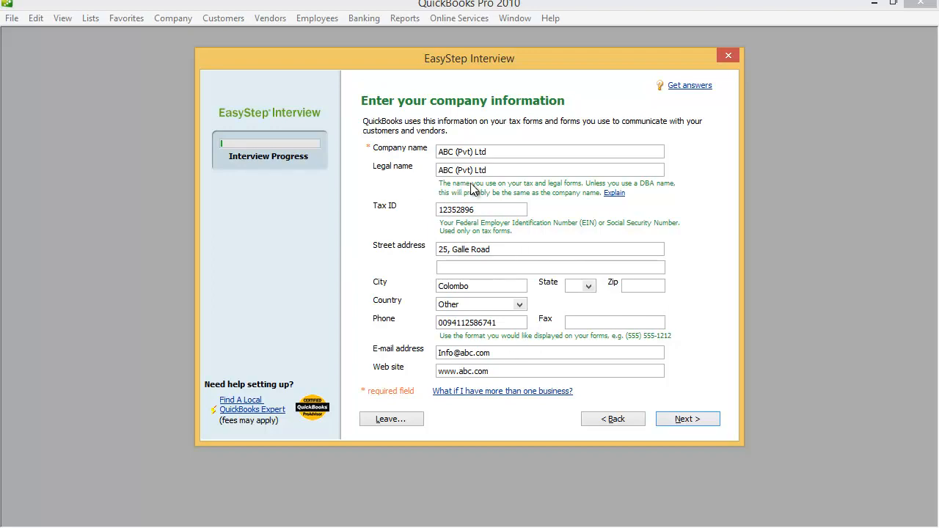
Step: Dismiss the invalid EIN warning and retype the tax ID in ##-####### format
{"action": "left_click", "coordinate": [686, 422]}
{"action": "left_click_drag", "start_coordinate": [497, 116], "coordinate": [723, 275]}
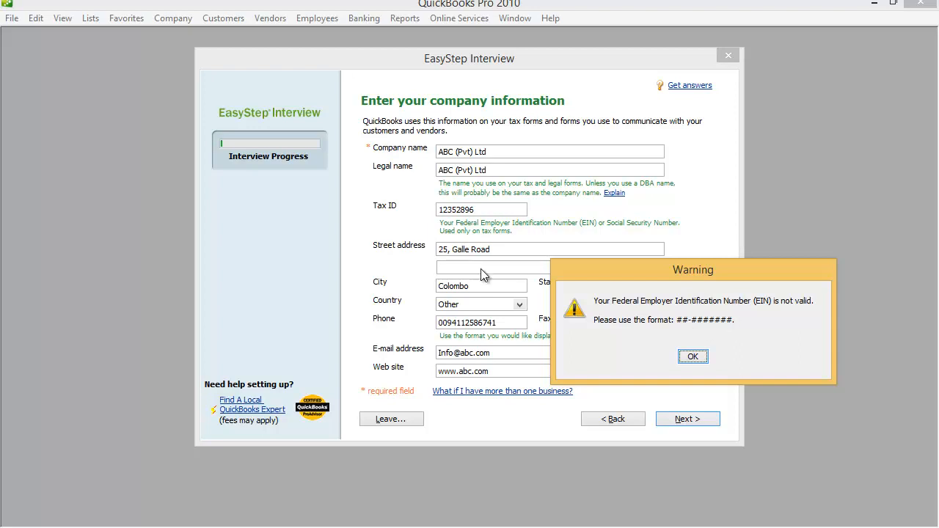
{"action": "left_click", "coordinate": [692, 355]}
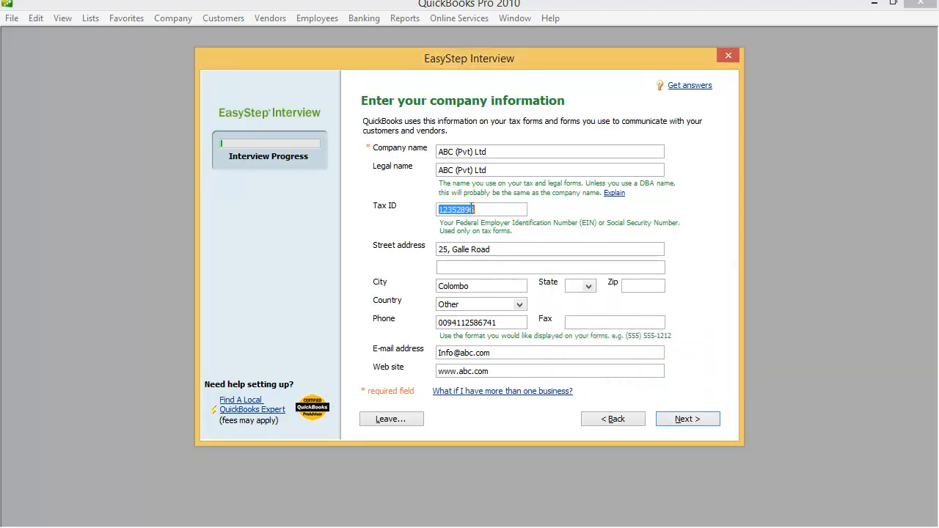
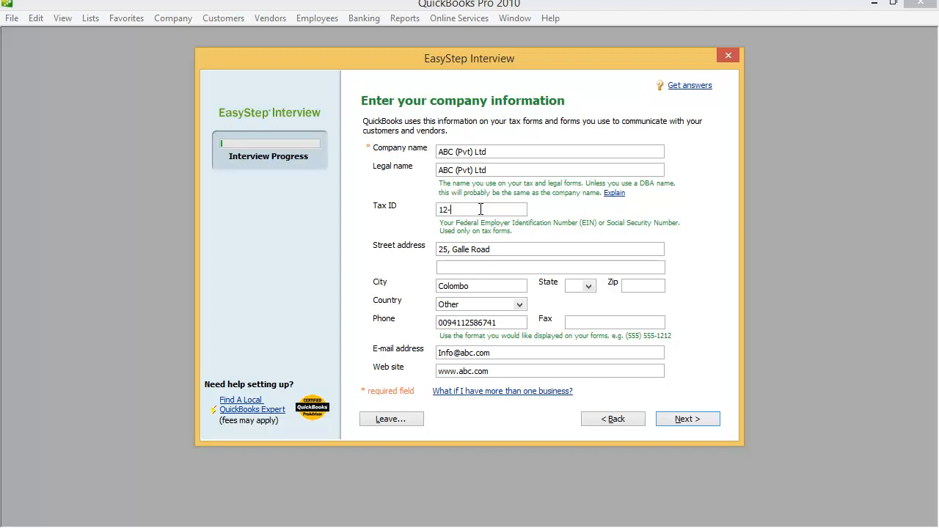
Step: Pick Wholesale Distribution and Sales from the industry list and continue
{"action": "left_click", "coordinate": [682, 423]}
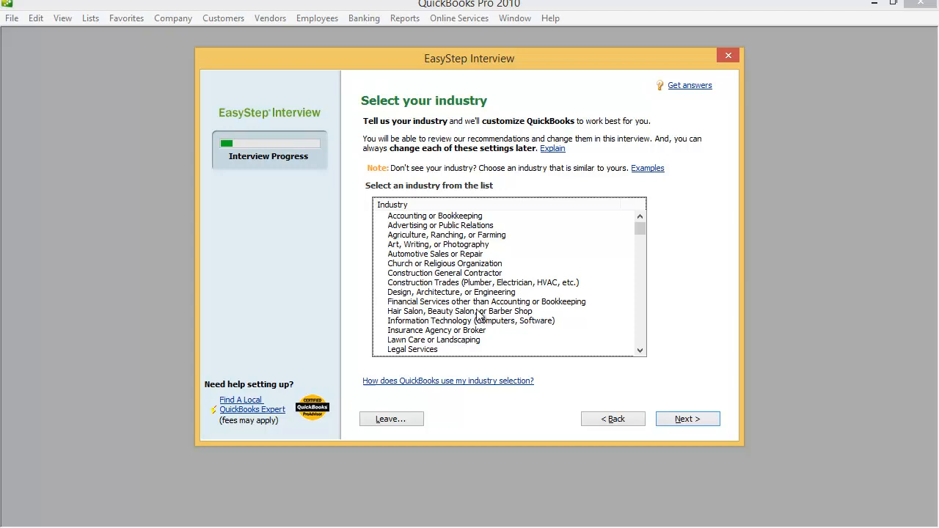
{"action": "left_click", "coordinate": [641, 352]}
{"action": "left_click", "coordinate": [640, 352]}
{"action": "left_click", "coordinate": [640, 353]}
{"action": "left_click", "coordinate": [640, 353]}
{"action": "left_click", "coordinate": [640, 353]}
{"action": "left_click", "coordinate": [640, 353]}
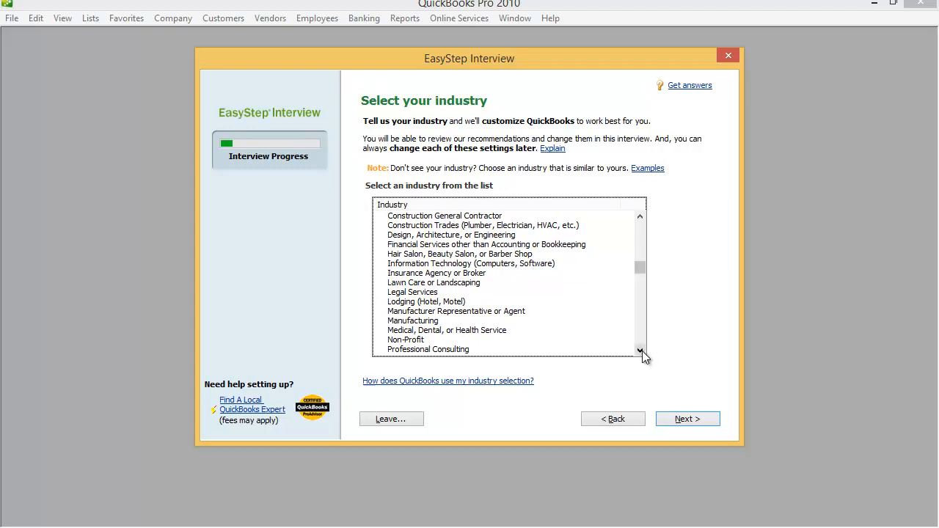
{"action": "left_click", "coordinate": [642, 352]}
{"action": "left_click", "coordinate": [642, 352]}
{"action": "left_click", "coordinate": [642, 352]}
{"action": "left_click", "coordinate": [641, 352]}
{"action": "left_click", "coordinate": [641, 352]}
{"action": "left_click", "coordinate": [642, 352]}
{"action": "left_click", "coordinate": [642, 352]}
{"action": "left_click", "coordinate": [642, 352]}
{"action": "left_click", "coordinate": [642, 353]}
{"action": "left_click", "coordinate": [641, 352]}
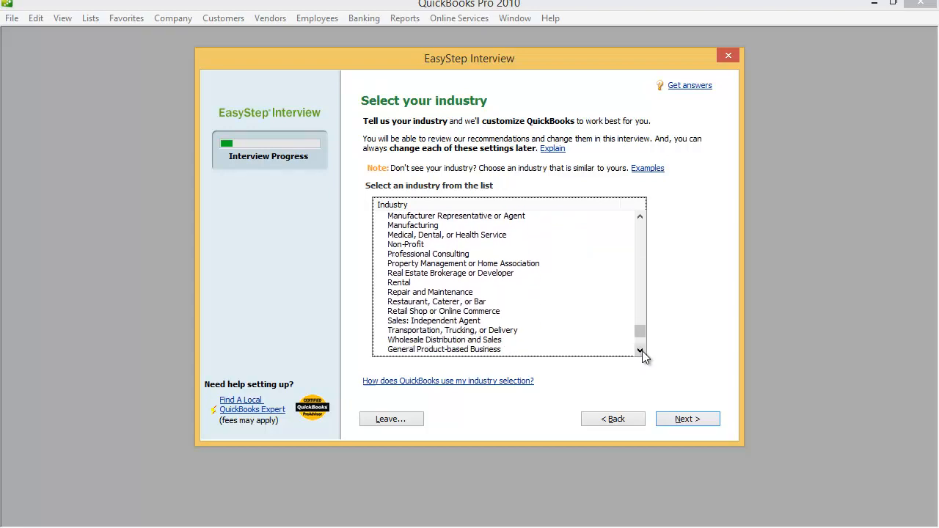
{"action": "left_click", "coordinate": [436, 340]}
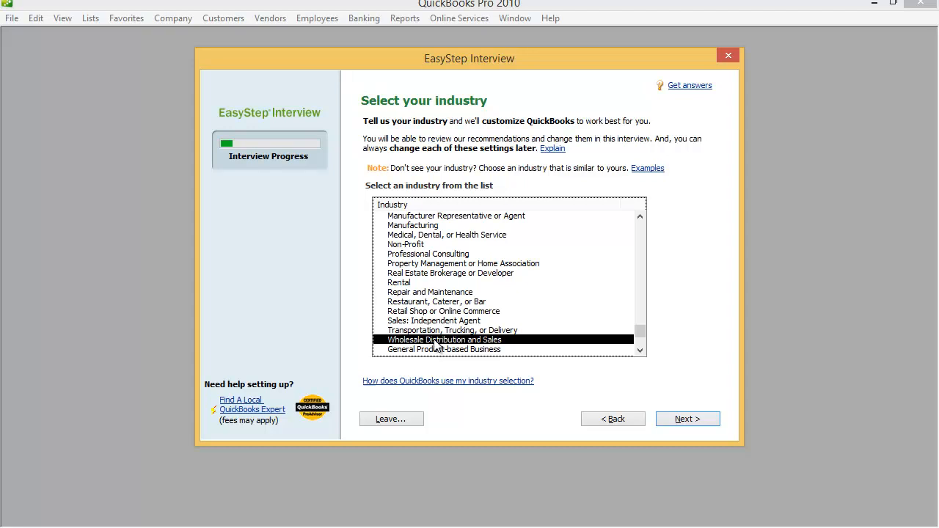
{"action": "left_click", "coordinate": [700, 421]}
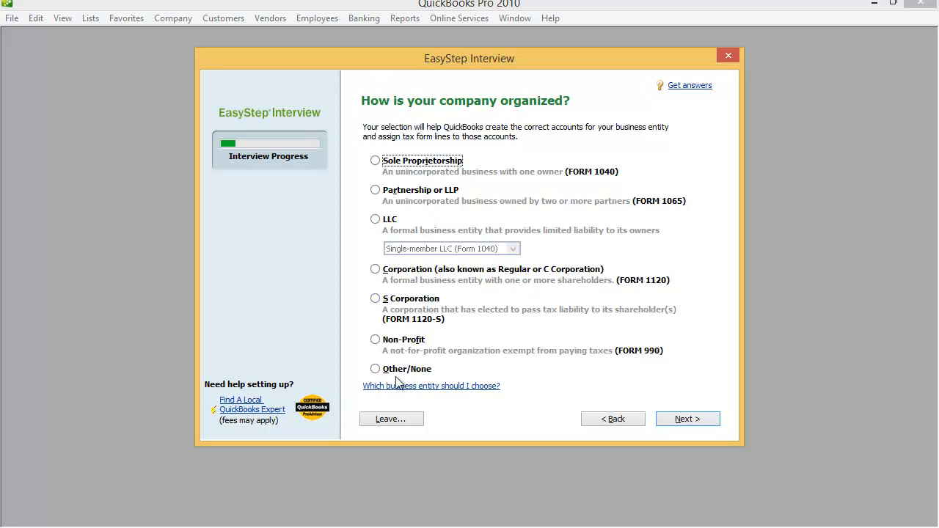
Step: Choose LLC as the business entity type and continue
{"action": "left_click", "coordinate": [377, 224]}
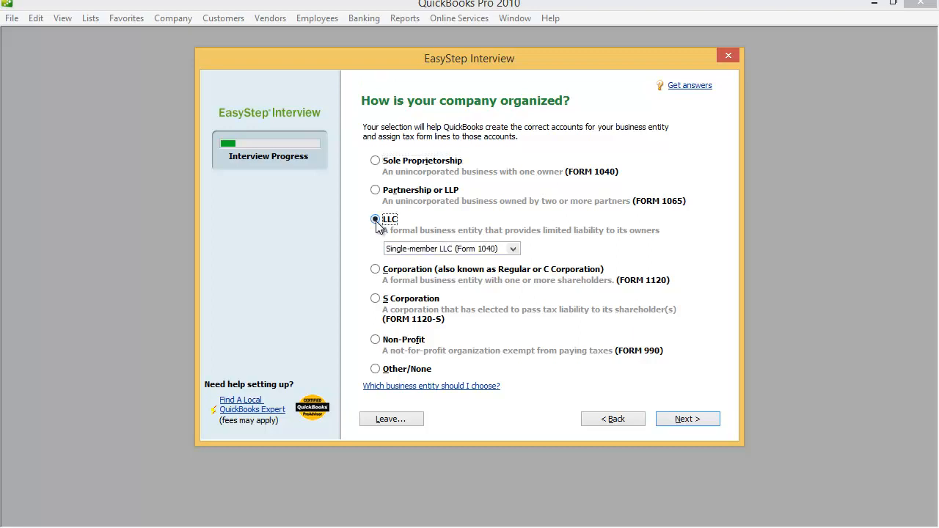
{"action": "left_click", "coordinate": [689, 420]}
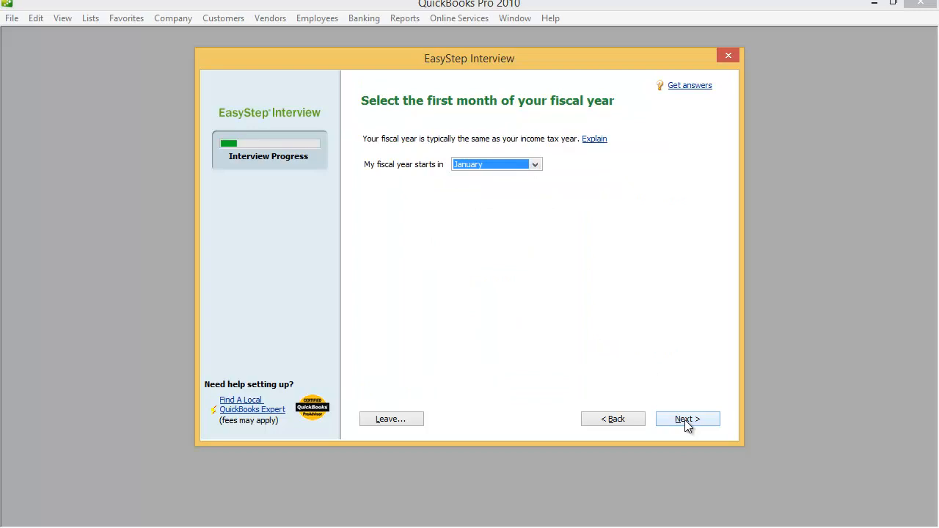
Step: Leave January as the first month of the fiscal year and continue
{"action": "left_click", "coordinate": [536, 166]}
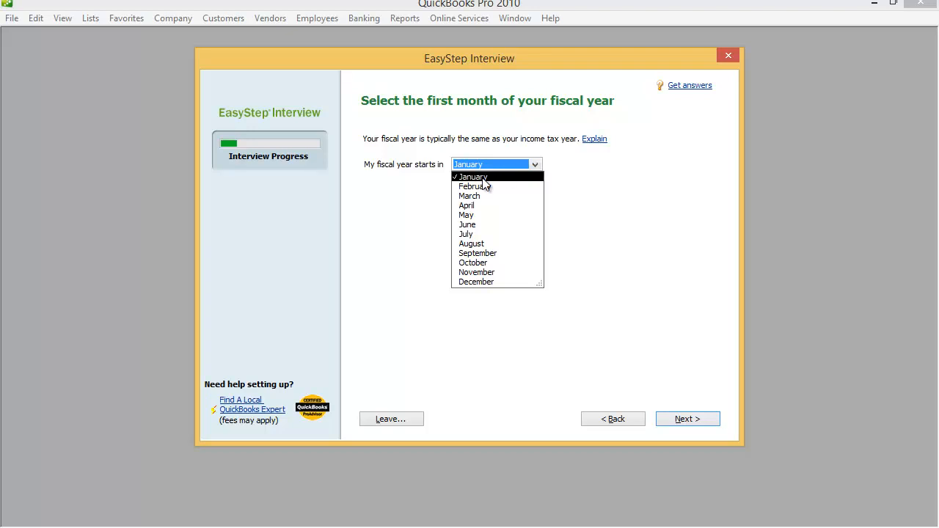
{"action": "left_click", "coordinate": [692, 422]}
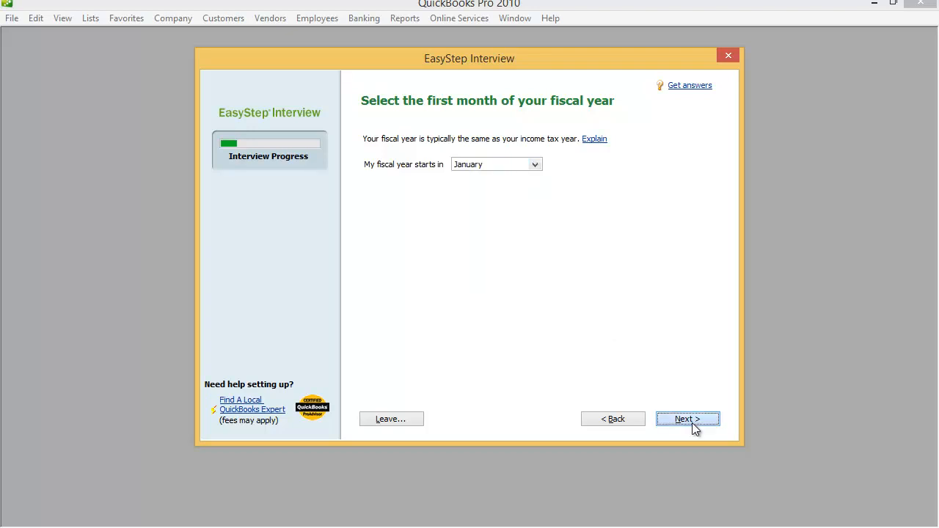
{"action": "left_click", "coordinate": [692, 423]}
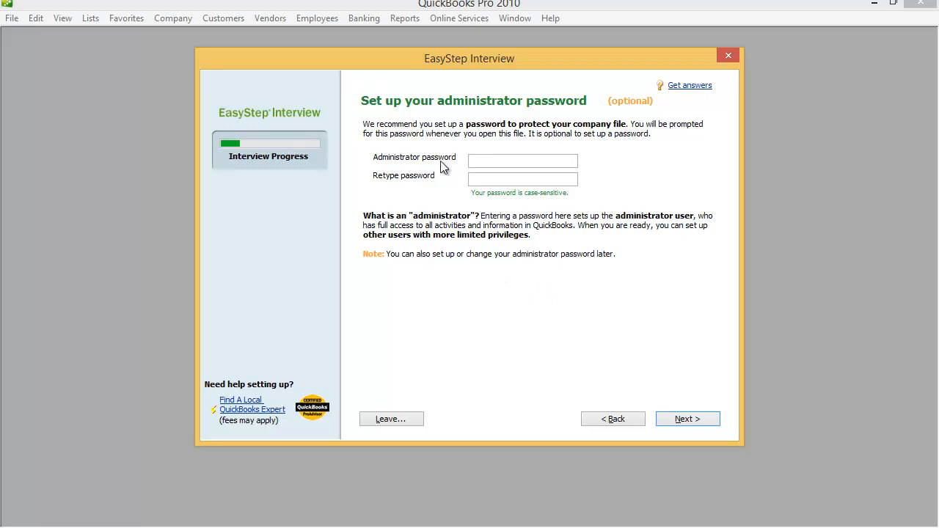
Step: Skip the administrator password and proceed to saving the company file
{"action": "left_click", "coordinate": [685, 419]}
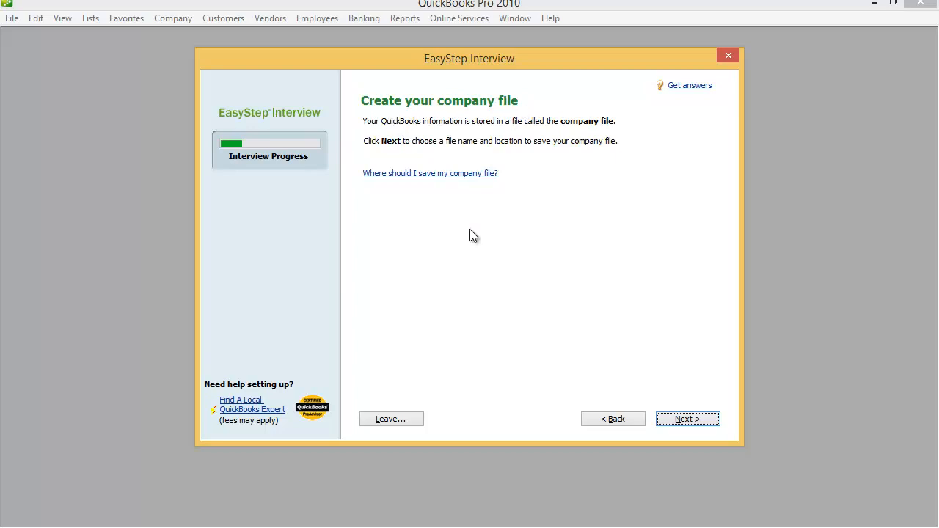
{"action": "left_click", "coordinate": [686, 420]}
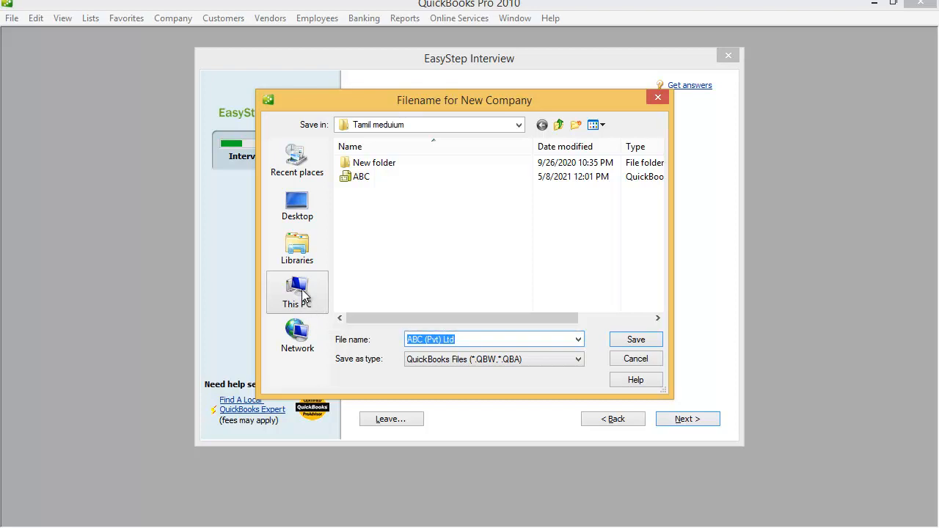
Step: Set the save location to New Volume (E:) and create a new folder there
{"action": "left_click", "coordinate": [301, 293]}
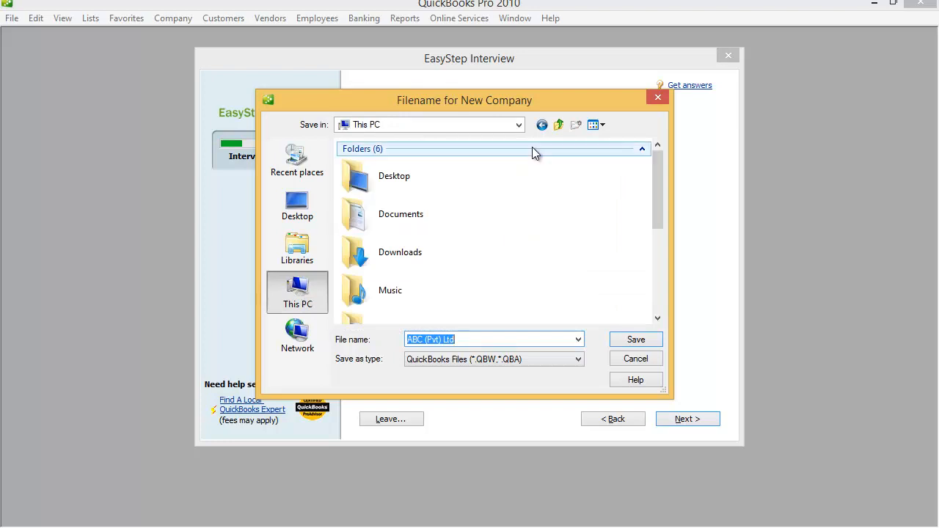
{"action": "left_click", "coordinate": [518, 125]}
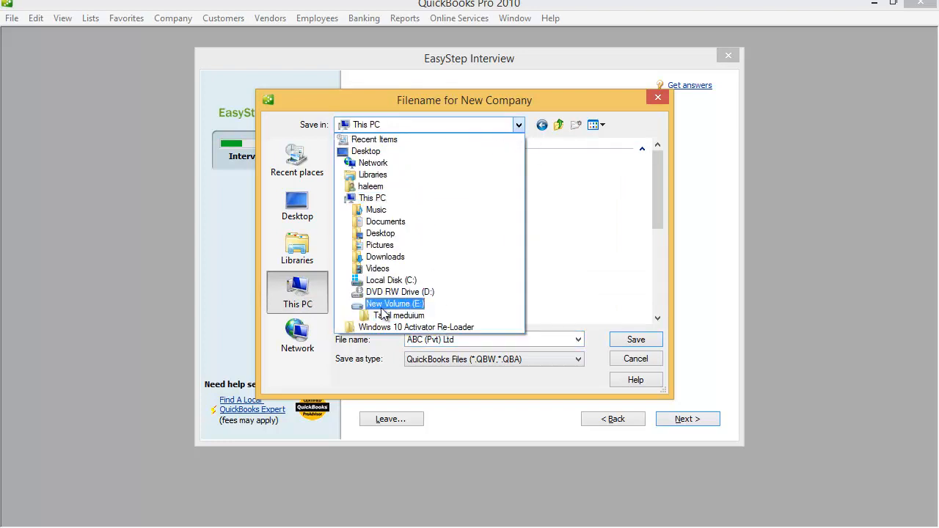
{"action": "left_click", "coordinate": [406, 304]}
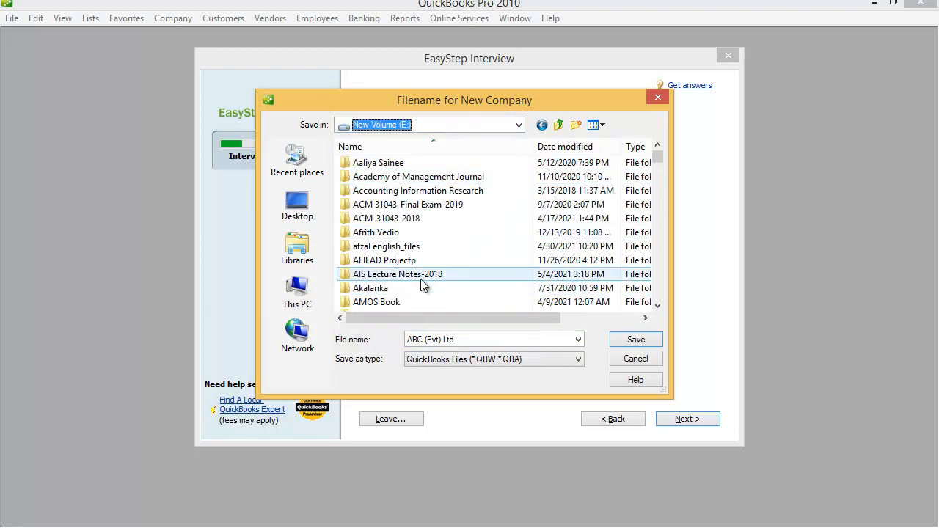
{"action": "left_click", "coordinate": [576, 126]}
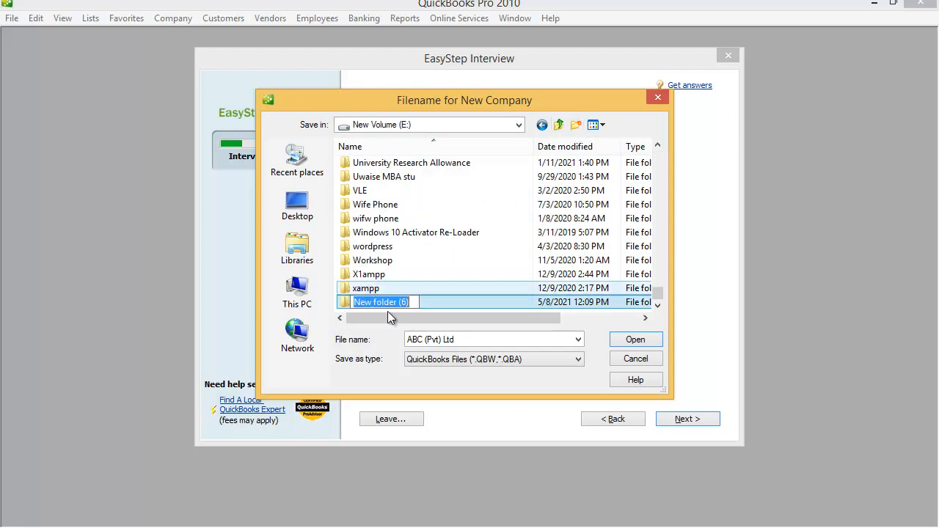
Step: Name the new folder ABC(Pvt) Ltd, open it, and save the company file inside
{"action": "type", "text": "ABC"}
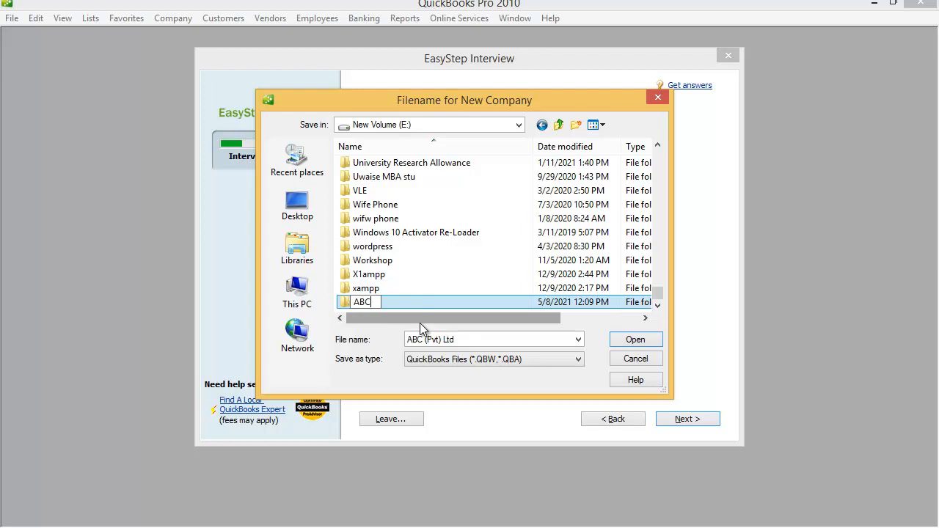
{"action": "type", "text": "(Pvt) Ltd"}
{"action": "key", "text": "Return"}
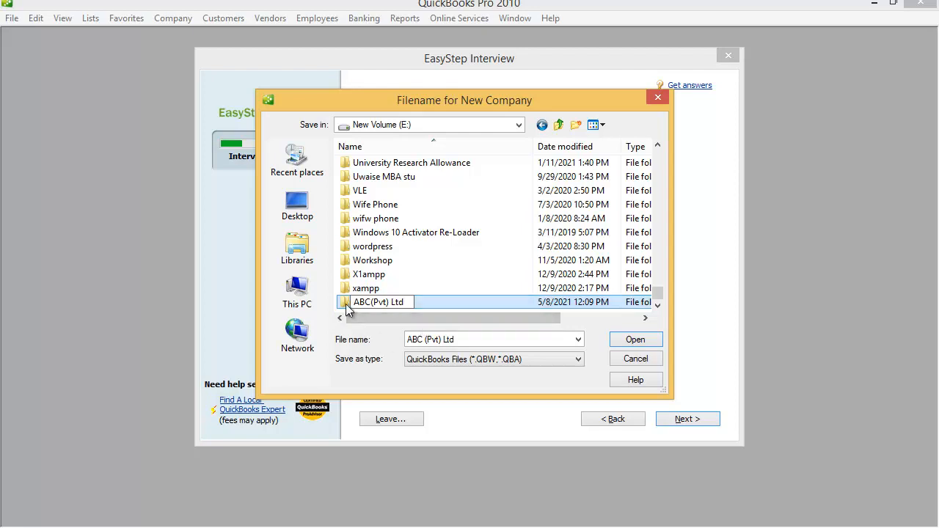
{"action": "double_click", "coordinate": [346, 304]}
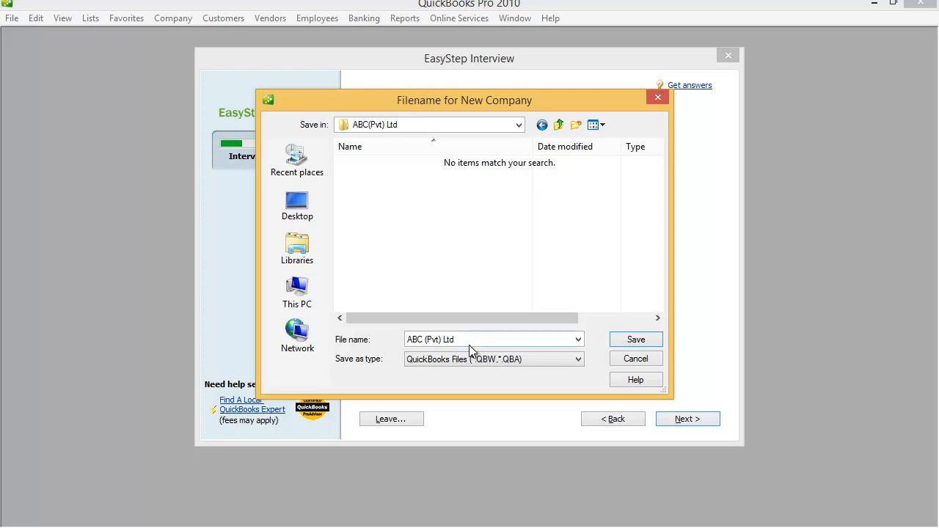
{"action": "left_click", "coordinate": [636, 340]}
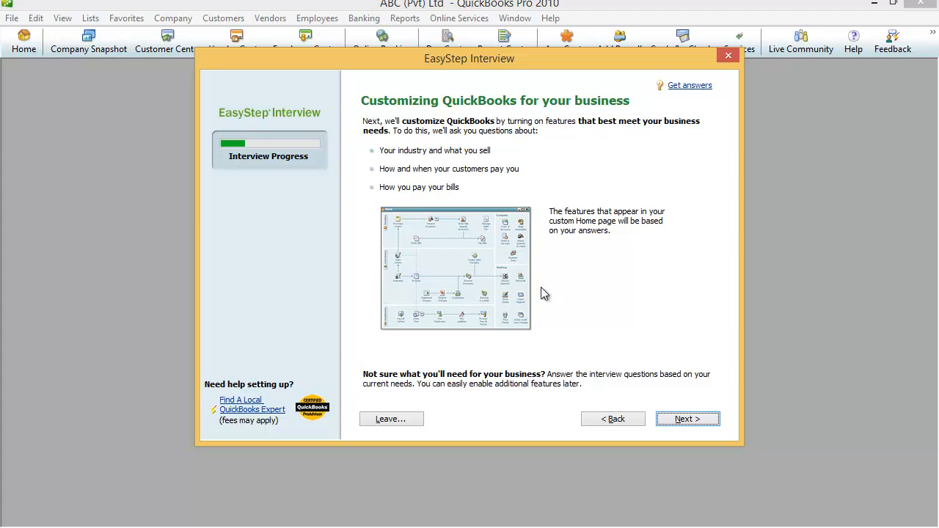
Step: Advance past the 'Customizing QuickBooks for your business' overview to the 'What do you sell?' question
{"action": "left_click", "coordinate": [685, 420]}
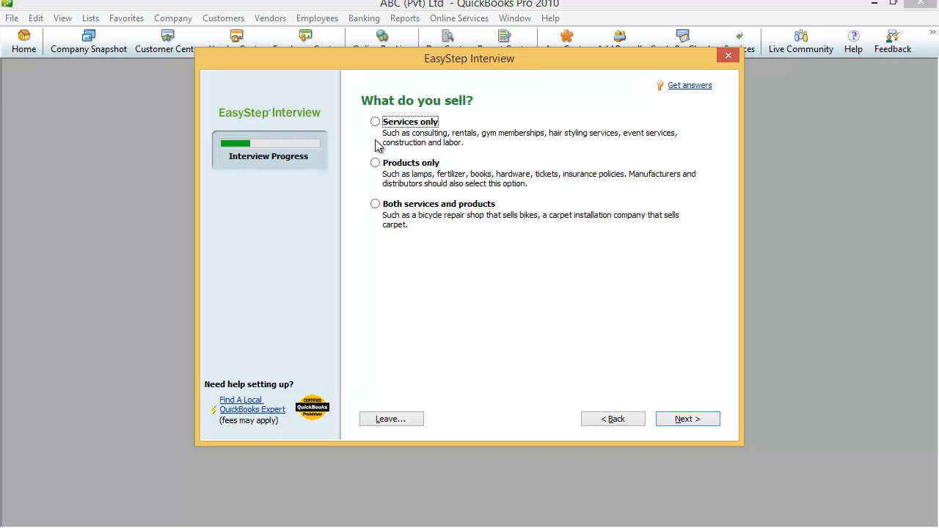
Step: Choose 'Products only' as what the business sells
{"action": "left_click", "coordinate": [376, 164]}
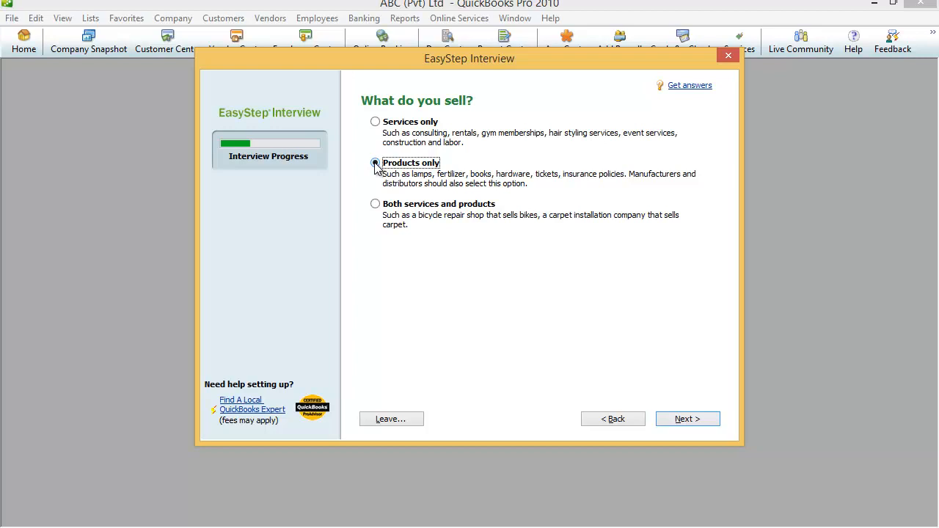
{"action": "left_click", "coordinate": [376, 163]}
Step: Confirm 'Products only' and reach the online sales question, answered 'I don't sell online and I am not interested in doing so.'
{"action": "left_click", "coordinate": [687, 423]}
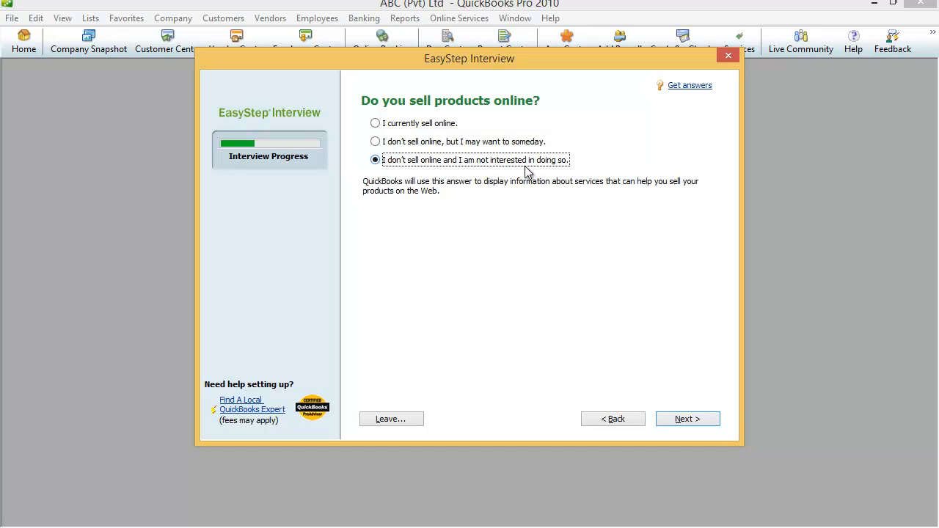
Step: Confirm not selling online, keep 'Yes' for charging sales tax, and reach the estimates question
{"action": "left_click", "coordinate": [682, 420]}
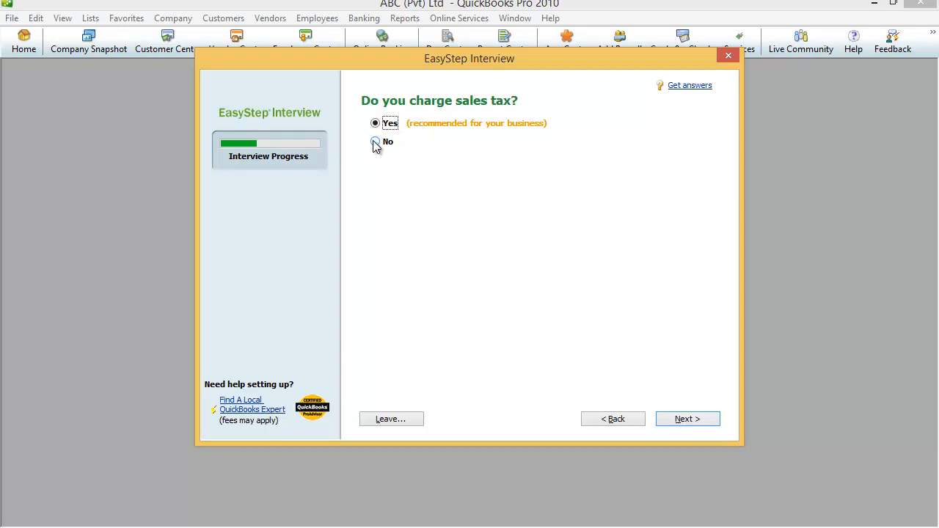
{"action": "left_click", "coordinate": [697, 419]}
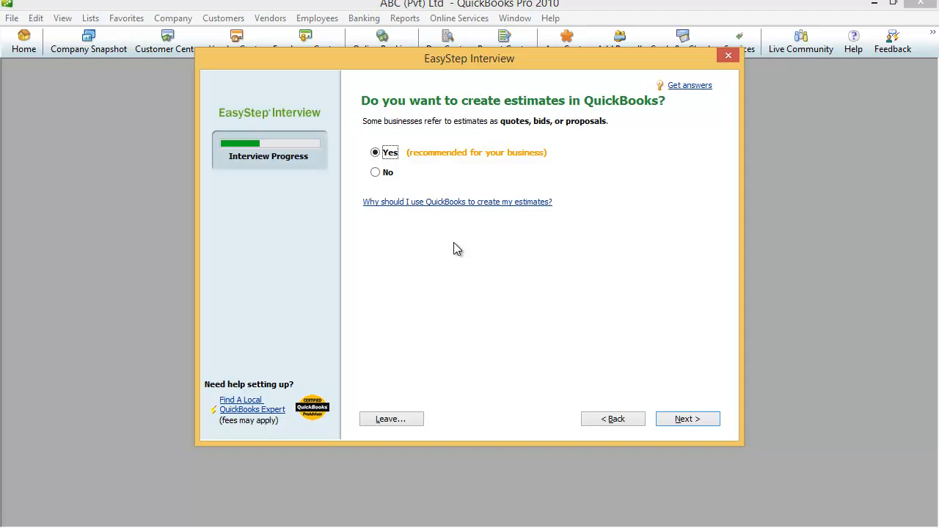
Step: Keep 'Yes' for creating estimates and move on to the sales receipts question
{"action": "left_click", "coordinate": [701, 421]}
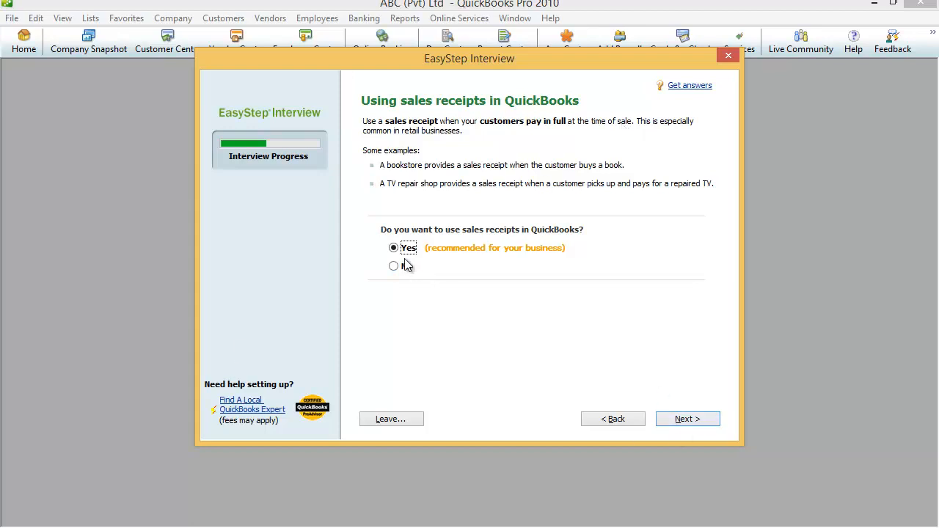
Step: Leave sales receipts set to 'Yes' and move on to the billing statements question
{"action": "left_click", "coordinate": [697, 419]}
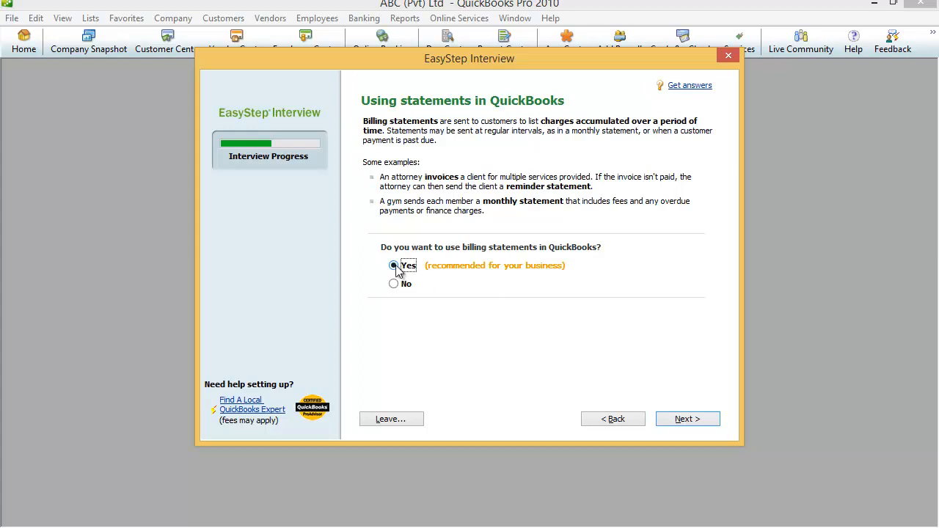
Step: Keep 'Yes' for billing statements and move on to the progress invoicing question
{"action": "left_click", "coordinate": [669, 421]}
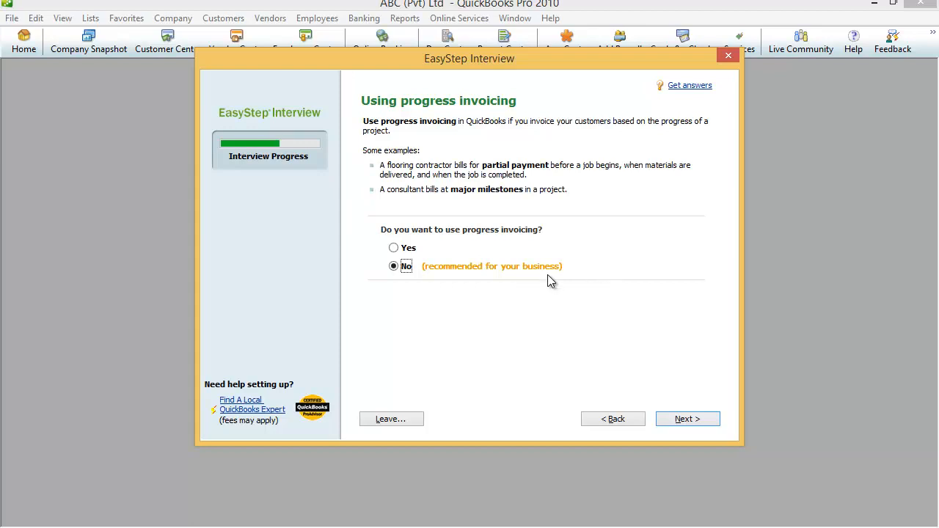
Step: Answer 'Yes' to progress invoicing and reach the 'Managing bills you owe' page
{"action": "left_click", "coordinate": [394, 249]}
{"action": "left_click", "coordinate": [686, 422]}
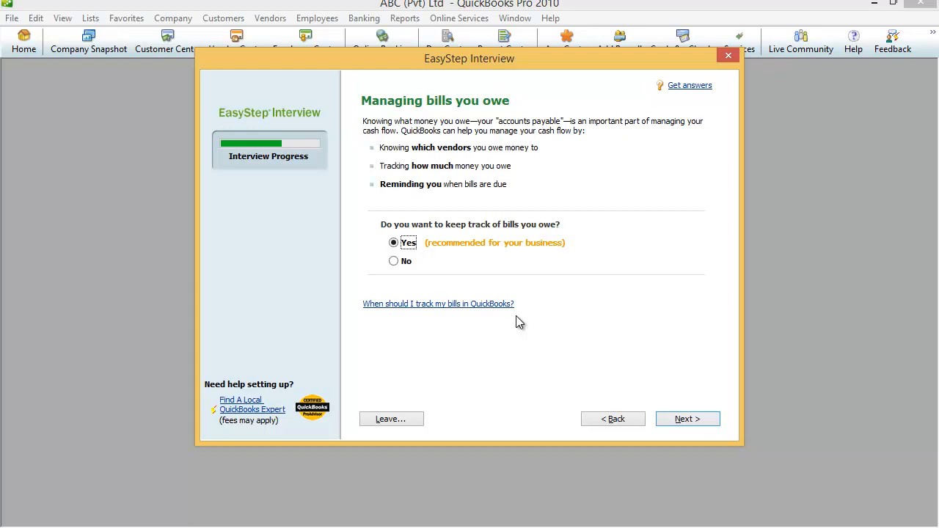
Step: Keep 'Yes' for tracking bills owed and reach the 'Do you print checks?' question
{"action": "left_click", "coordinate": [664, 418]}
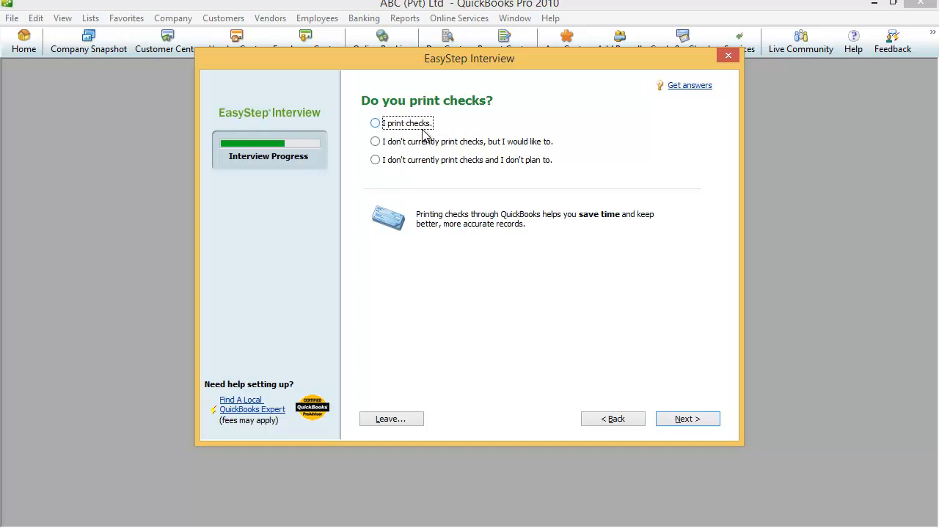
Step: Answer 'I print checks.' and reach the 'Tracking inventory in QuickBooks' page
{"action": "left_click", "coordinate": [375, 124]}
{"action": "left_click", "coordinate": [682, 422]}
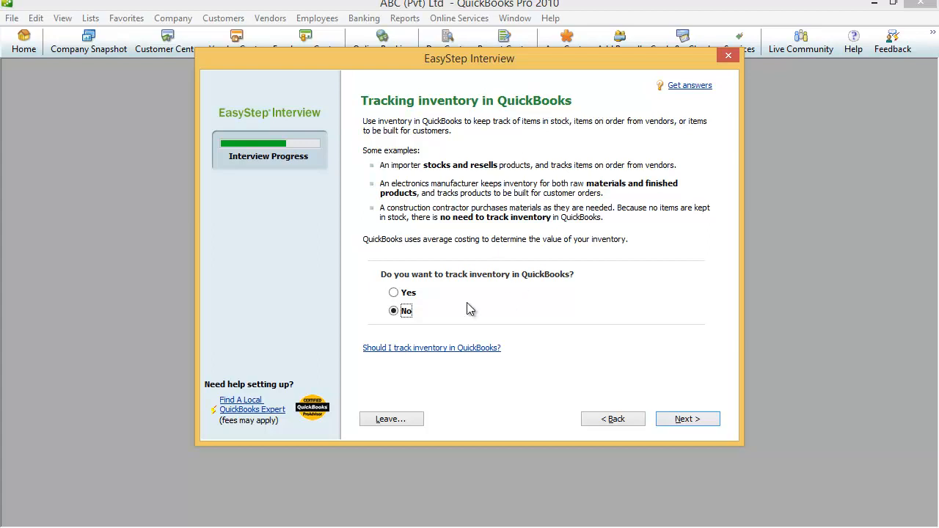
Step: Answer Yes to tracking inventory and advance to the credit card question
{"action": "left_click", "coordinate": [394, 293]}
{"action": "left_click", "coordinate": [688, 421]}
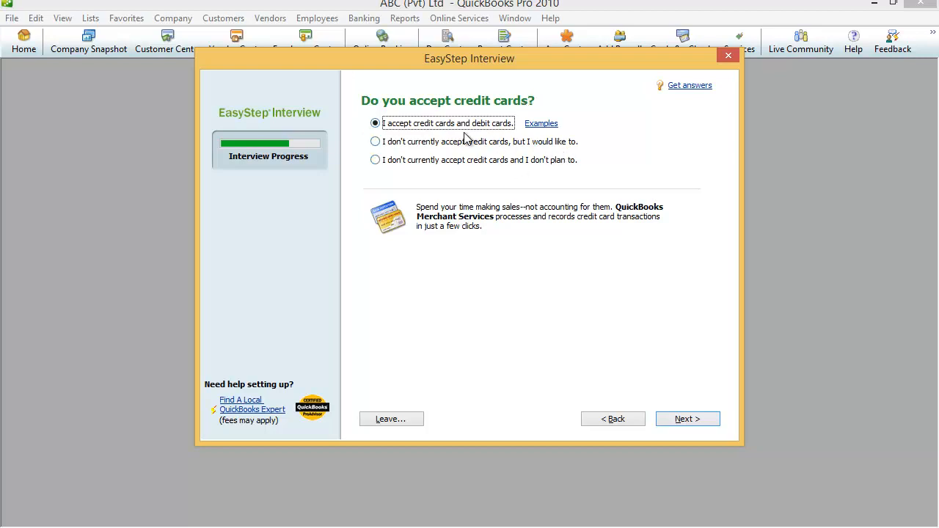
Step: Keep 'I accept credit cards and debit cards', then answer Yes to tracking time
{"action": "left_click", "coordinate": [697, 423]}
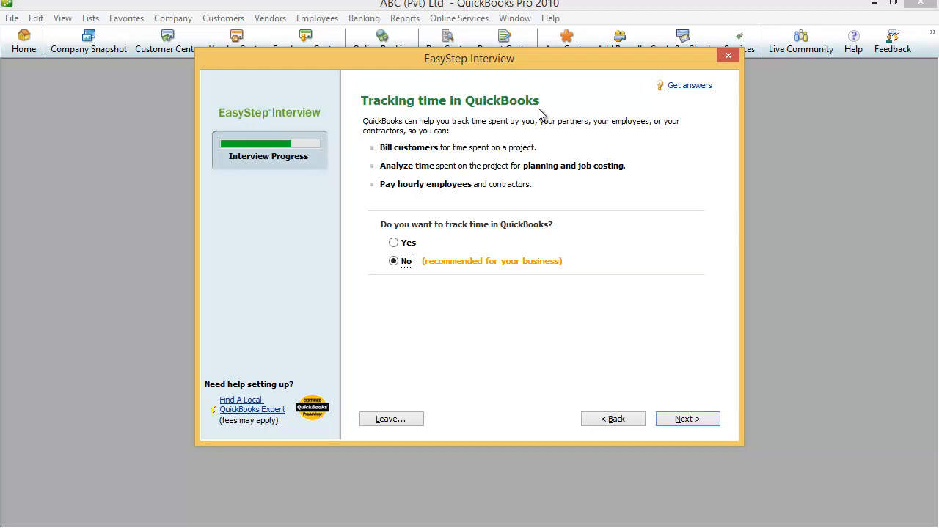
{"action": "left_click", "coordinate": [393, 243]}
Step: Answer Yes to having employees, tick 'We have W-2 employees', and advance to multiple currencies
{"action": "left_click", "coordinate": [688, 423]}
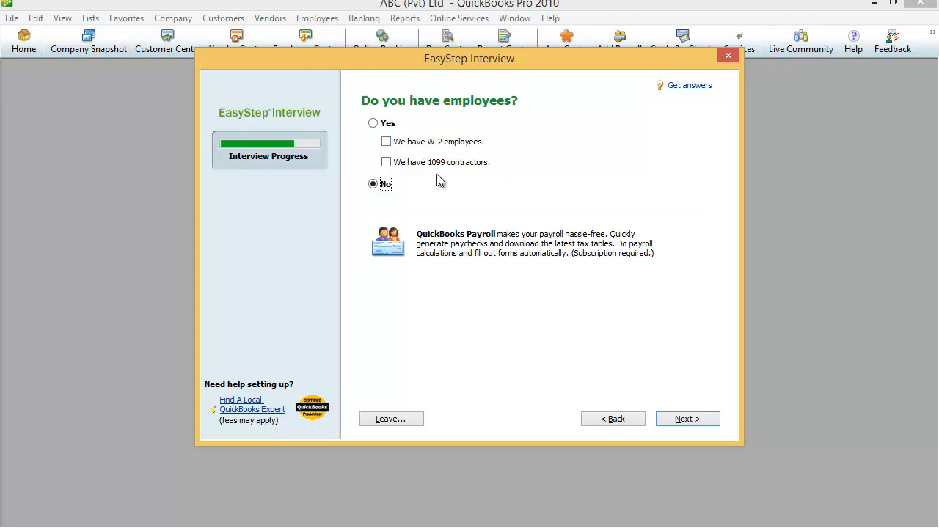
{"action": "left_click", "coordinate": [374, 124]}
{"action": "left_click", "coordinate": [385, 143]}
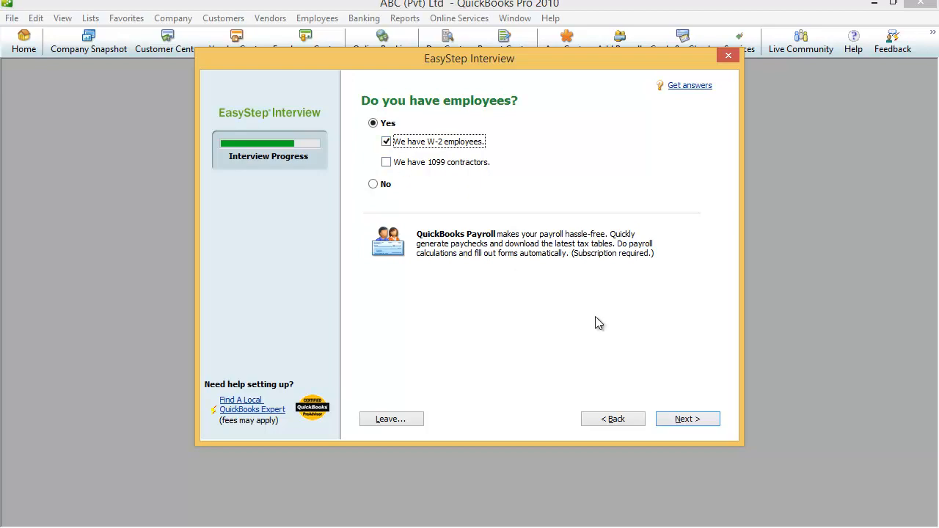
{"action": "left_click", "coordinate": [702, 420]}
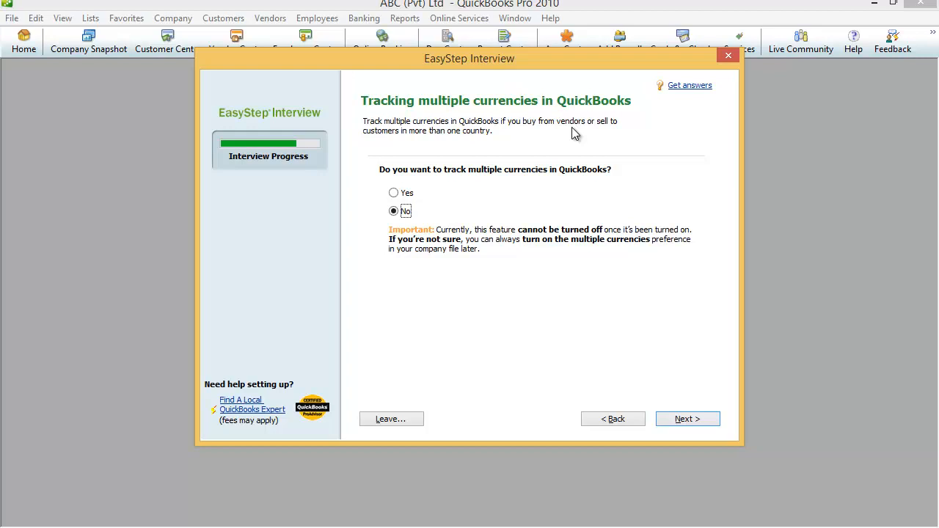
Step: Check the home currency list, then answer No to tracking multiple currencies
{"action": "left_click", "coordinate": [395, 193]}
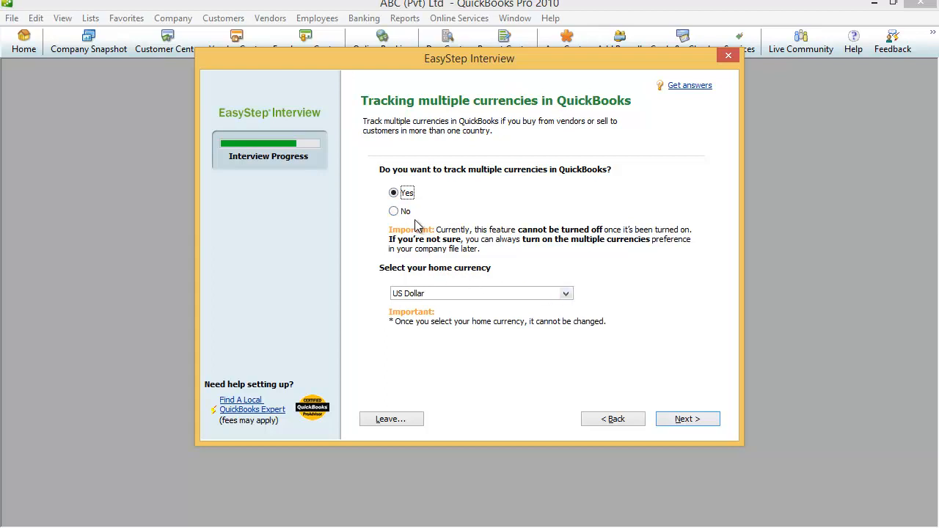
{"action": "left_click", "coordinate": [567, 295]}
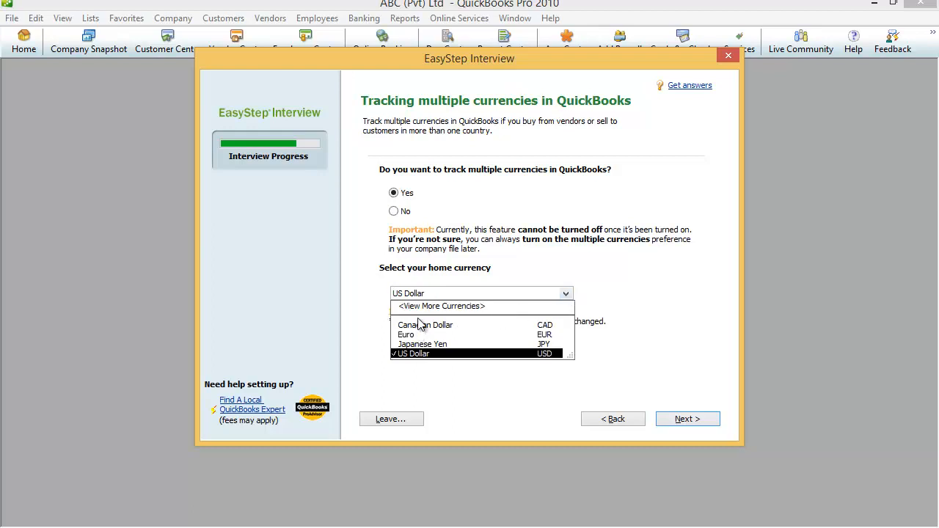
{"action": "left_click", "coordinate": [401, 214]}
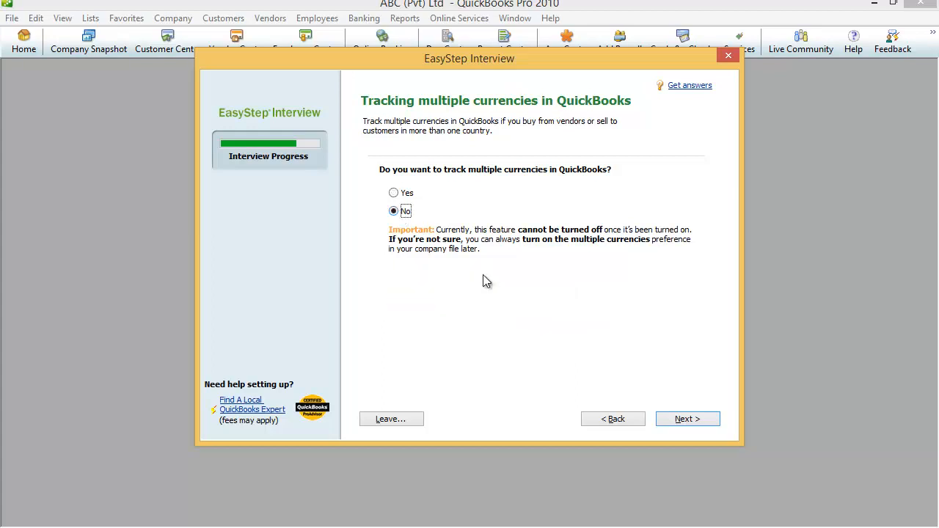
Step: Set the tracking start date to the fiscal year beginning, 01/01/2021
{"action": "left_click", "coordinate": [688, 419]}
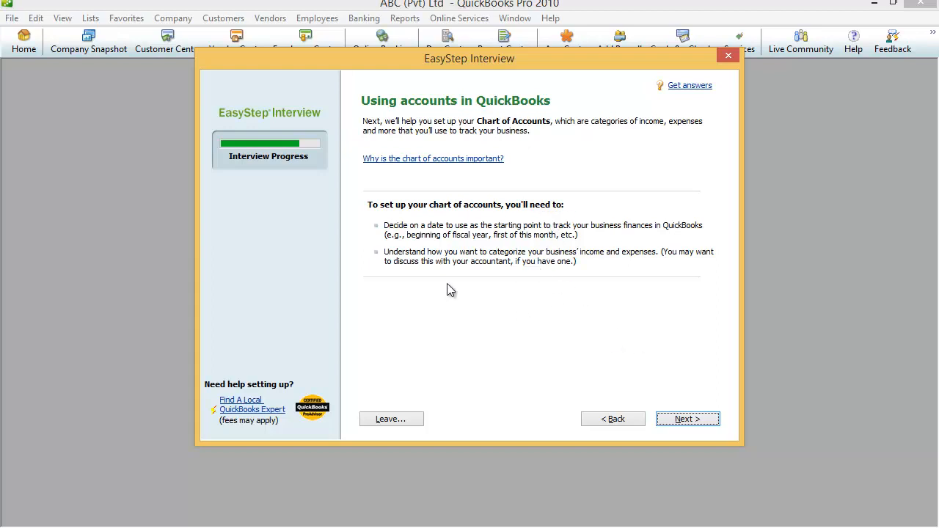
{"action": "left_click", "coordinate": [687, 419]}
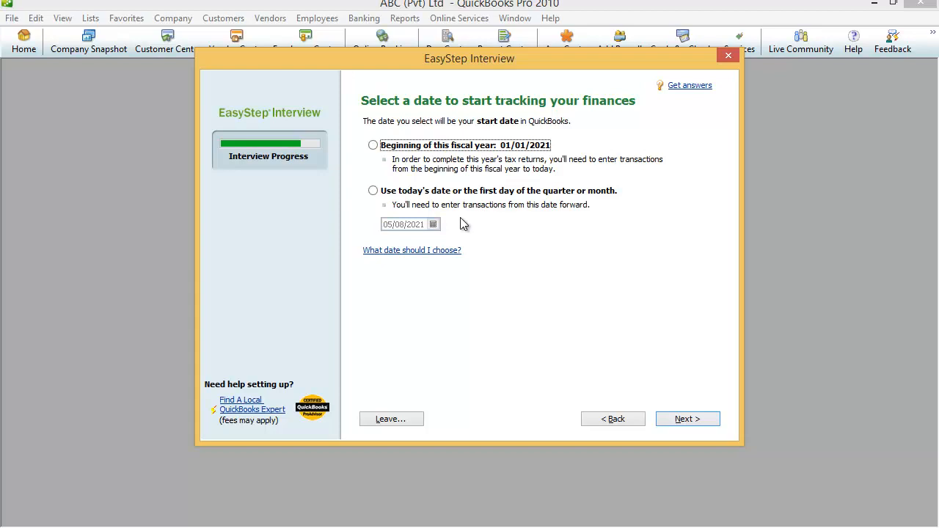
{"action": "left_click", "coordinate": [374, 146]}
{"action": "left_click", "coordinate": [682, 420]}
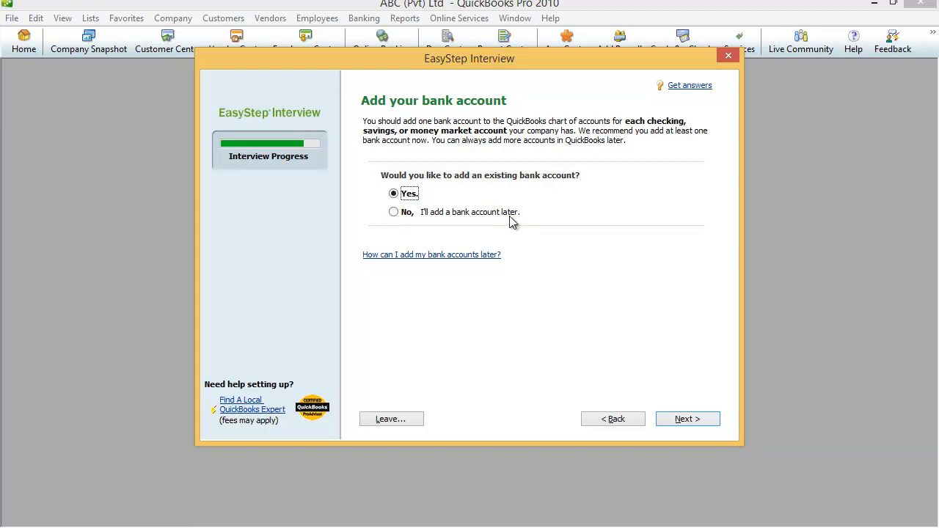
Step: Choose 'No, I'll add a bank account later' and advance to the account review
{"action": "left_click", "coordinate": [394, 213]}
{"action": "left_click", "coordinate": [687, 419]}
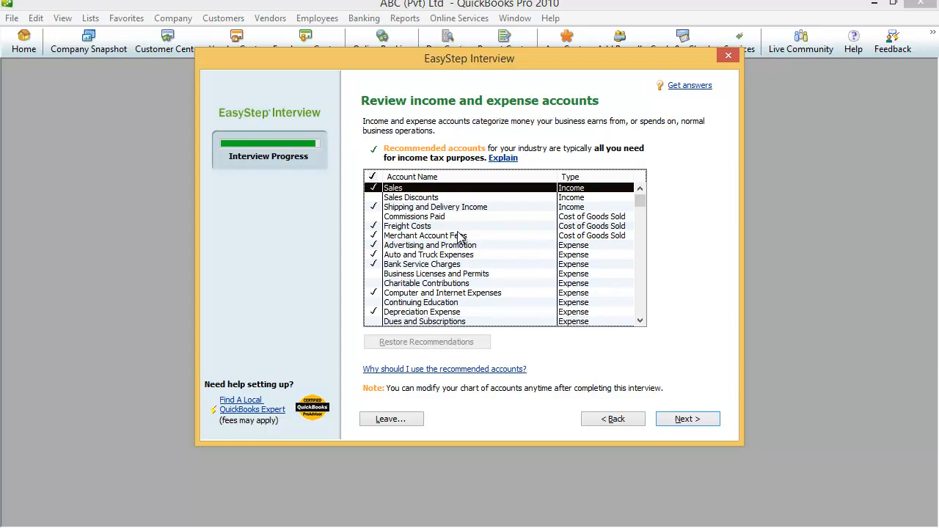
Step: Check Sales Discounts, Charitable Contributions and Finance Charge Income, then accept the account list
{"action": "left_click", "coordinate": [374, 198]}
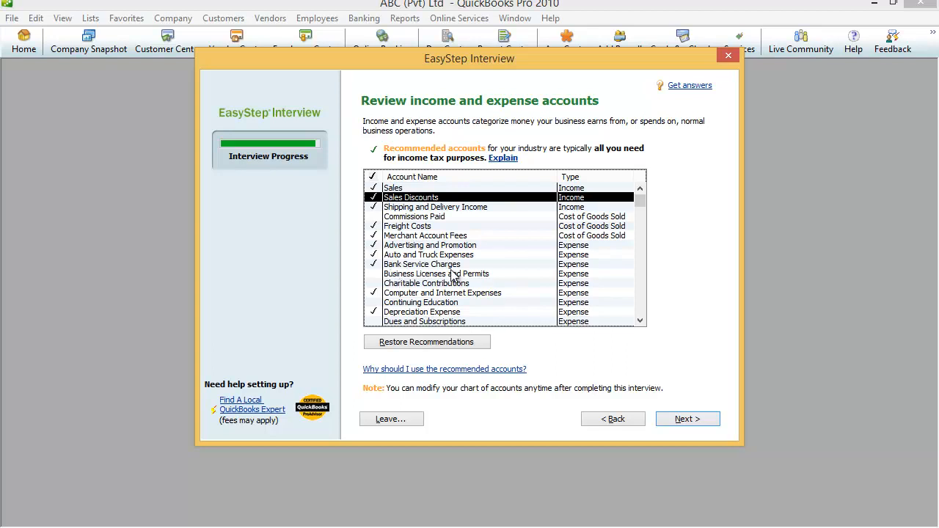
{"action": "left_click", "coordinate": [373, 284]}
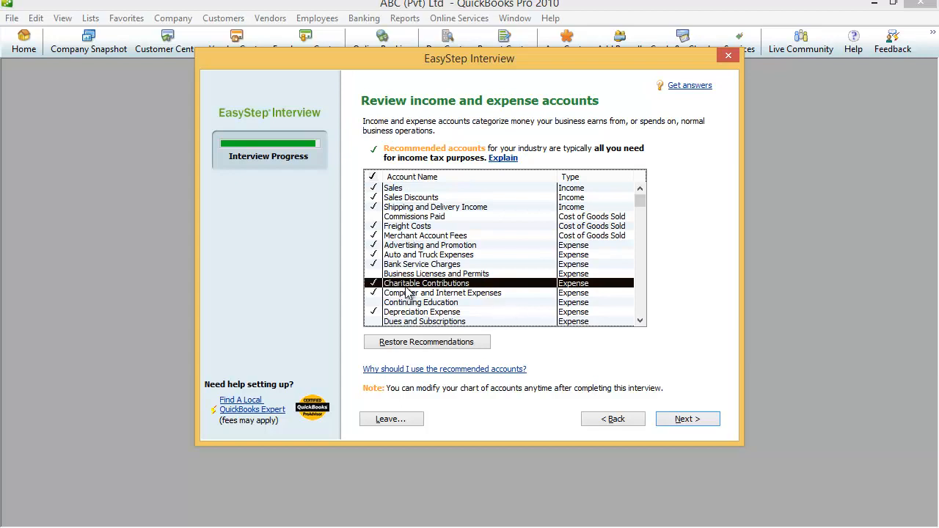
{"action": "mouse_move", "coordinate": [641, 209]}
{"action": "left_mouse_down"}
{"action": "mouse_move", "coordinate": [630, 320]}
{"action": "mouse_move", "coordinate": [641, 223]}
{"action": "mouse_move", "coordinate": [645, 308]}
{"action": "left_mouse_up"}
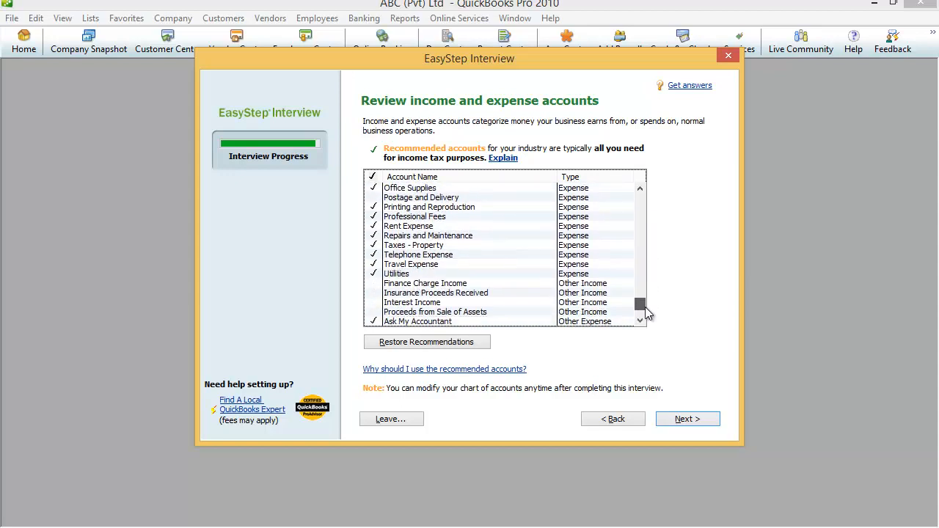
{"action": "left_click", "coordinate": [372, 283]}
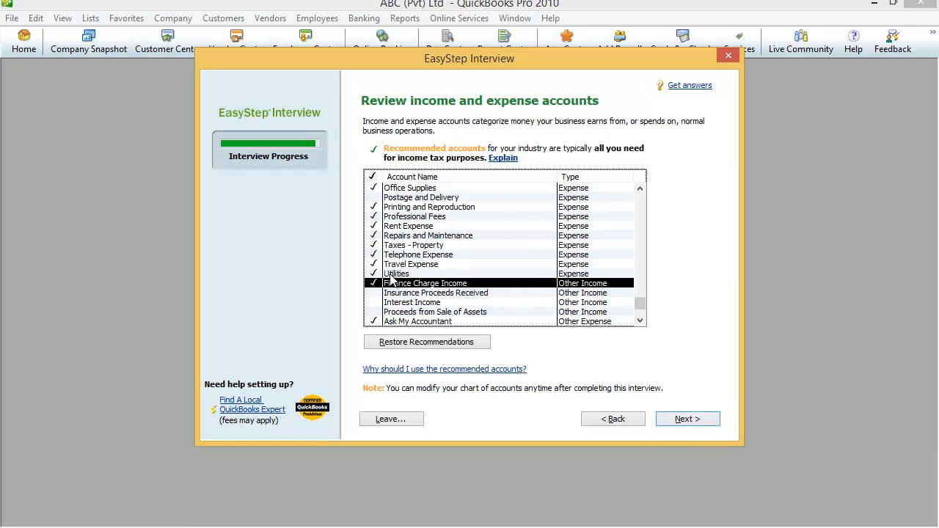
{"action": "left_click", "coordinate": [687, 419]}
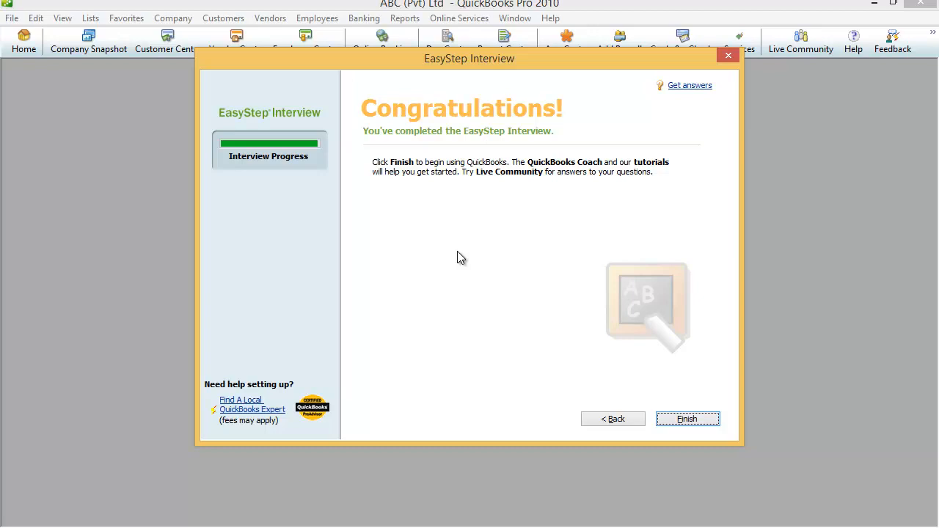
Step: Finish the interview and move the QuickBooks Coach aside on the Home screen
{"action": "left_click", "coordinate": [692, 421]}
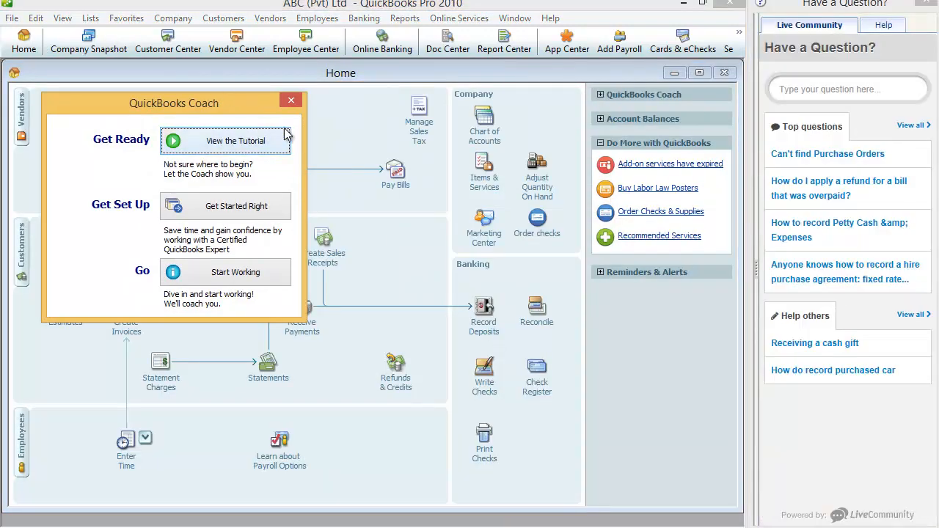
{"action": "left_click_drag", "start_coordinate": [221, 97], "coordinate": [412, 113]}
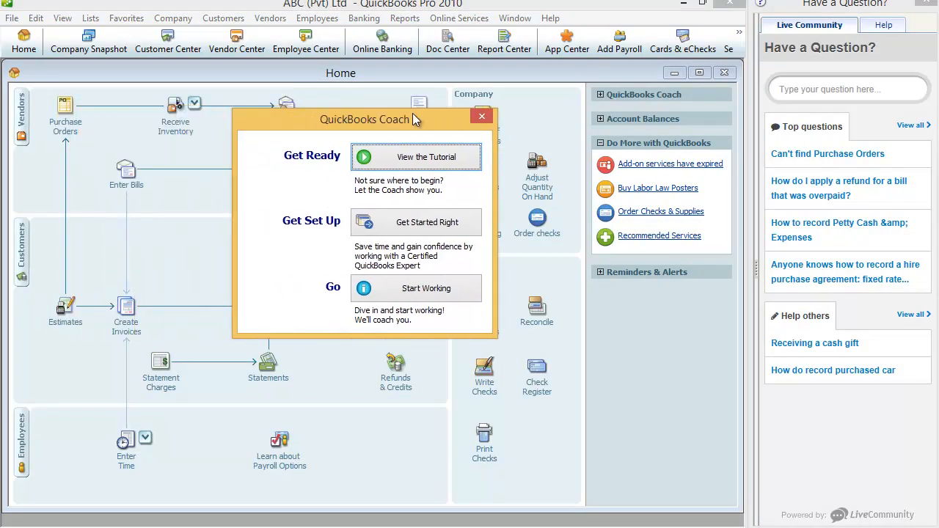